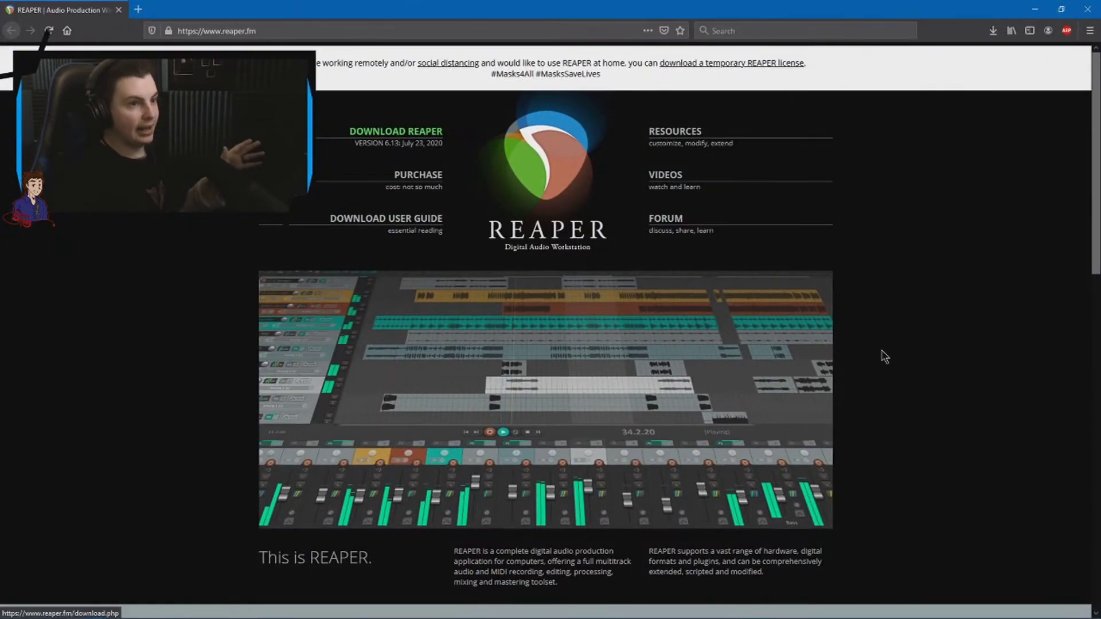
- Go to the REAPER download page on reaper.fm
scroll(881, 355, "down", 6)
scroll(879, 349, "down", 7)
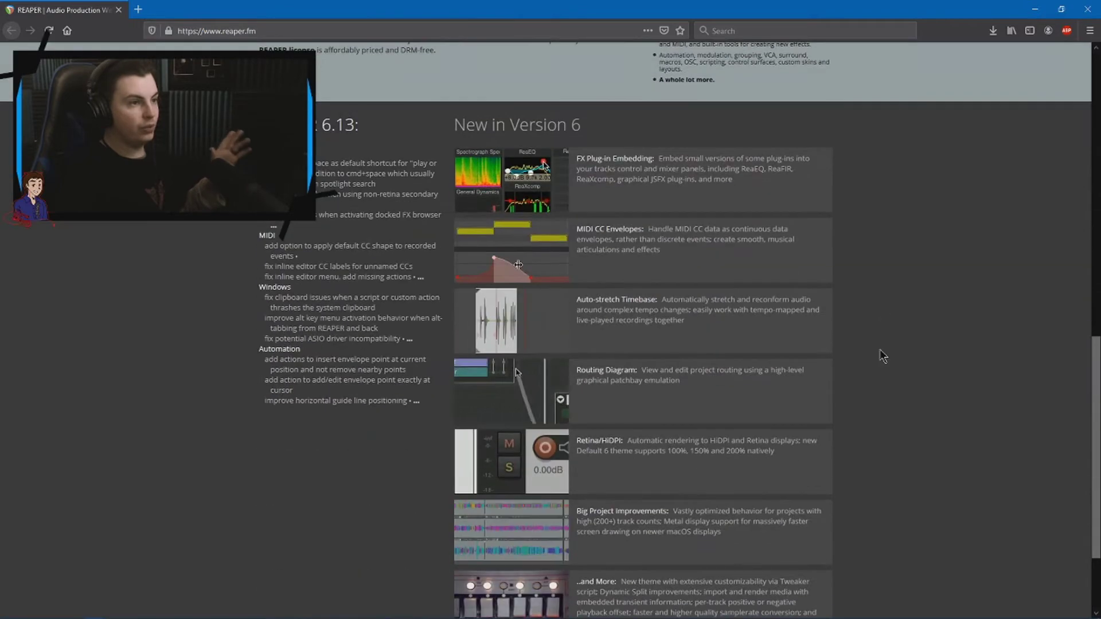
scroll(880, 351, "up", 13)
left_click(398, 137)
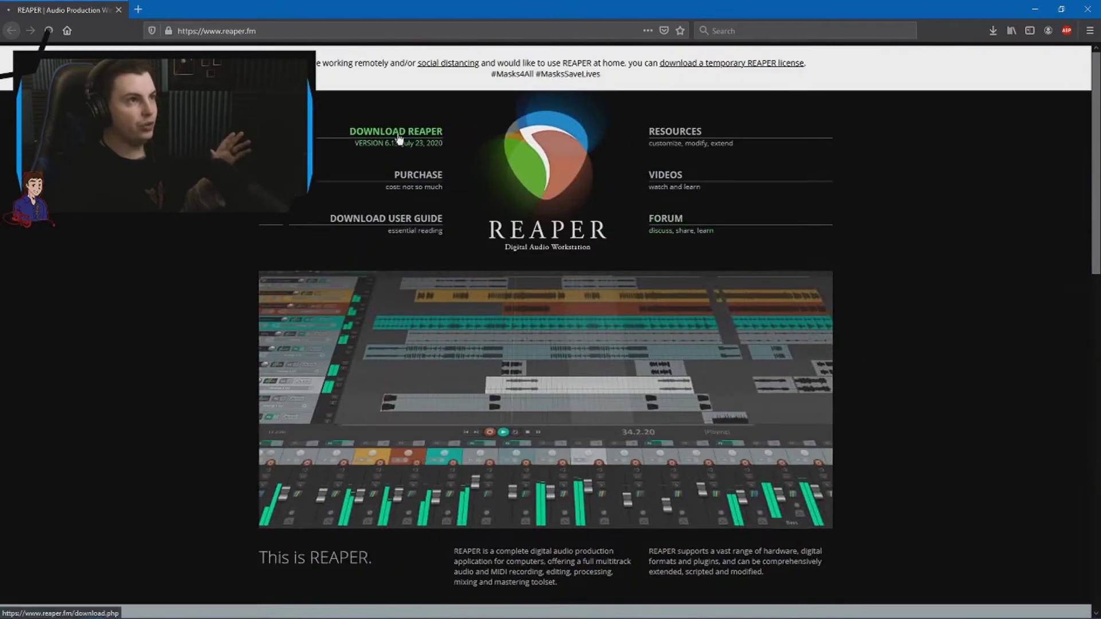
- Save the Windows 64-bit REAPER 6.13 installer and launch it from Firefox's Downloads
scroll(488, 370, "down", 2)
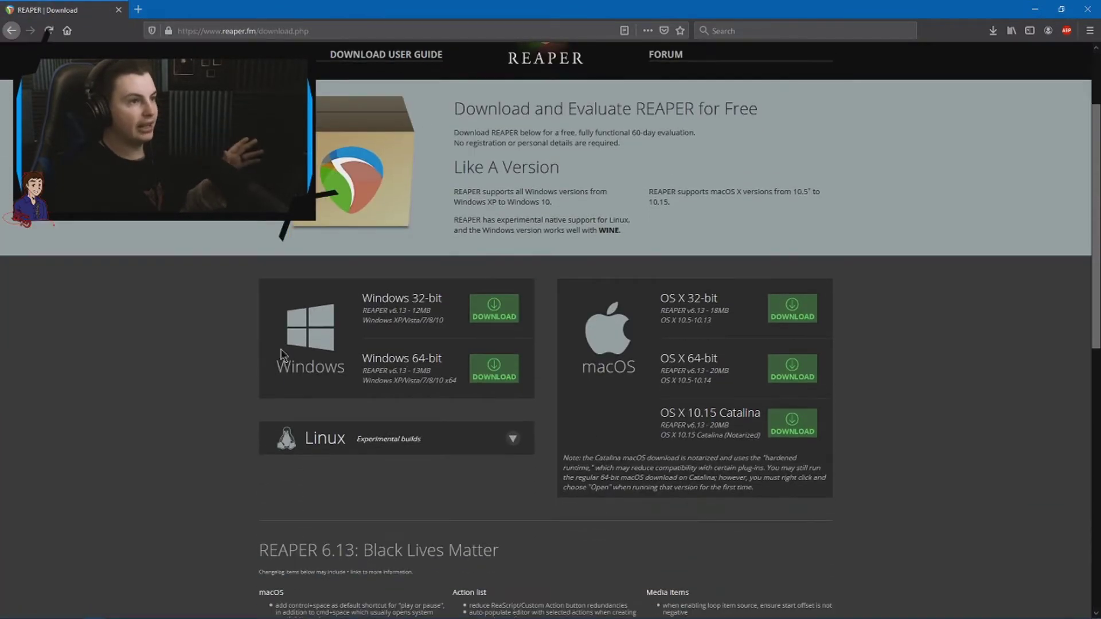
left_click(494, 370)
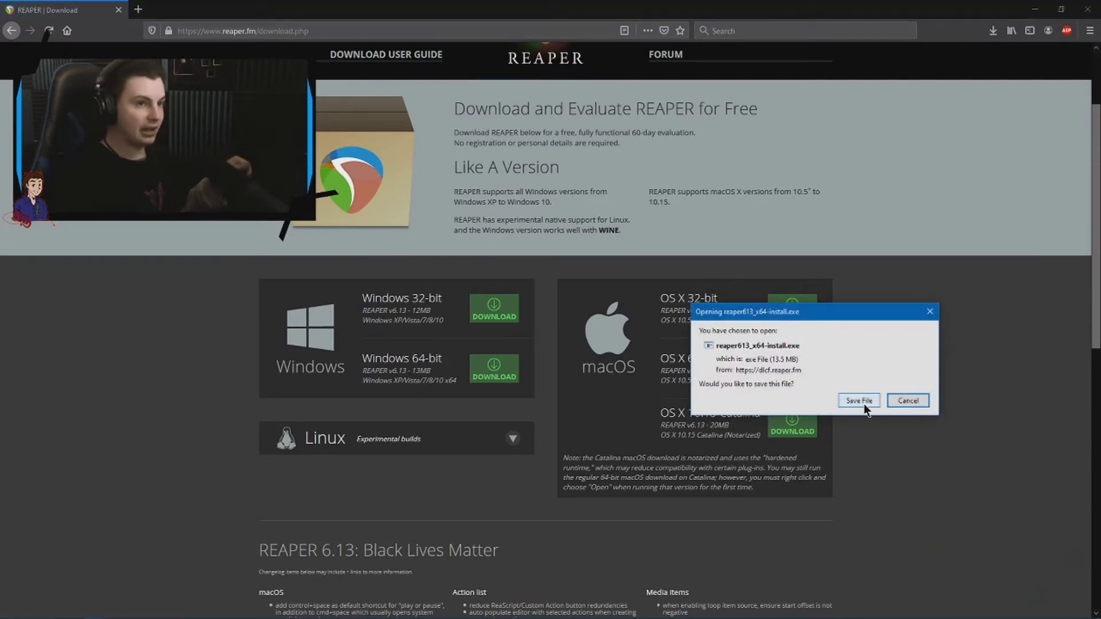
left_click(859, 401)
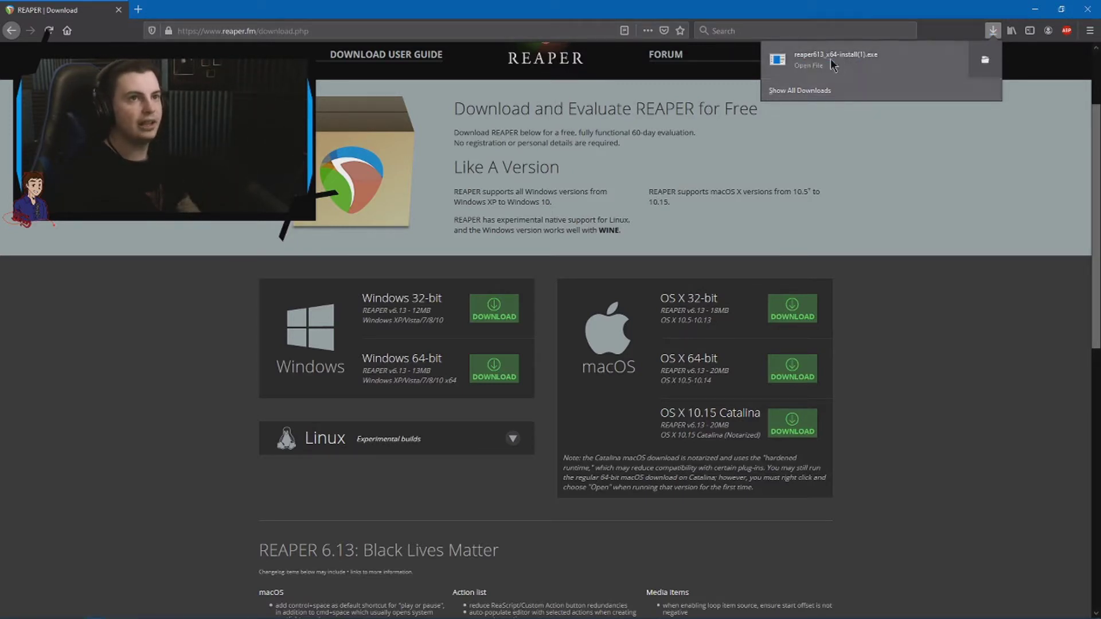
left_click(832, 61)
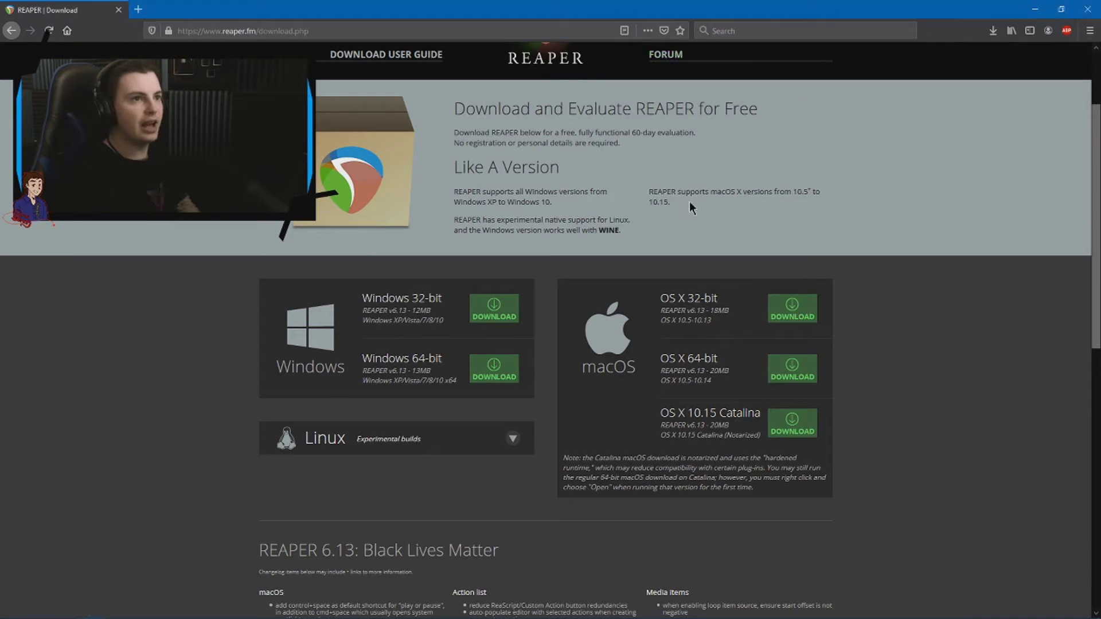
- Accept the REAPER licence agreement and shift the setup window to the right
left_click(605, 407)
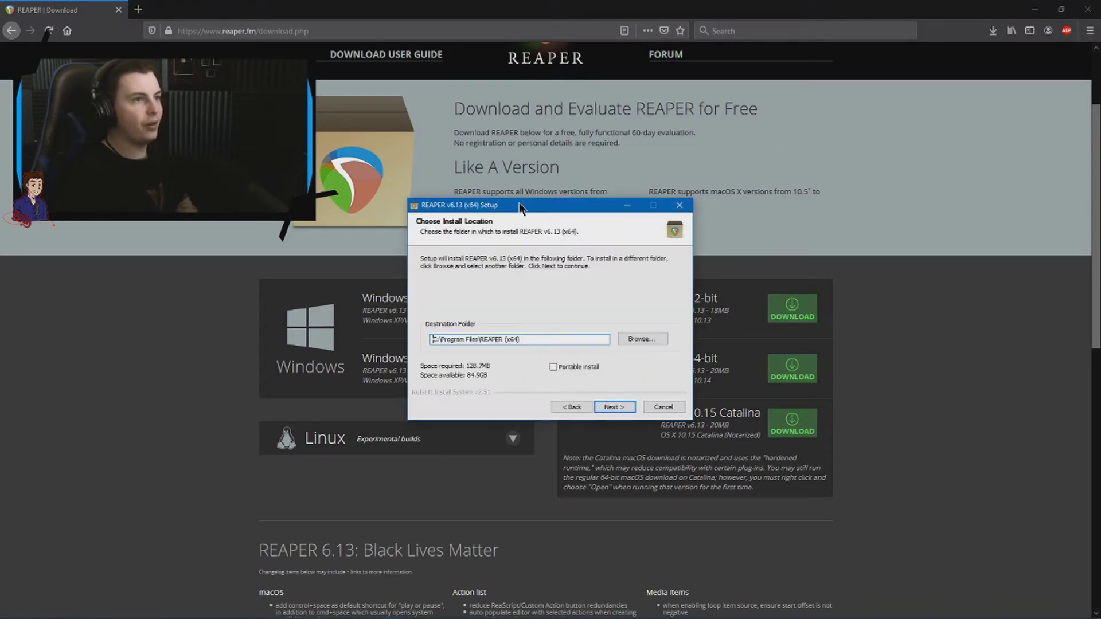
left_click_drag(518, 202, 613, 208)
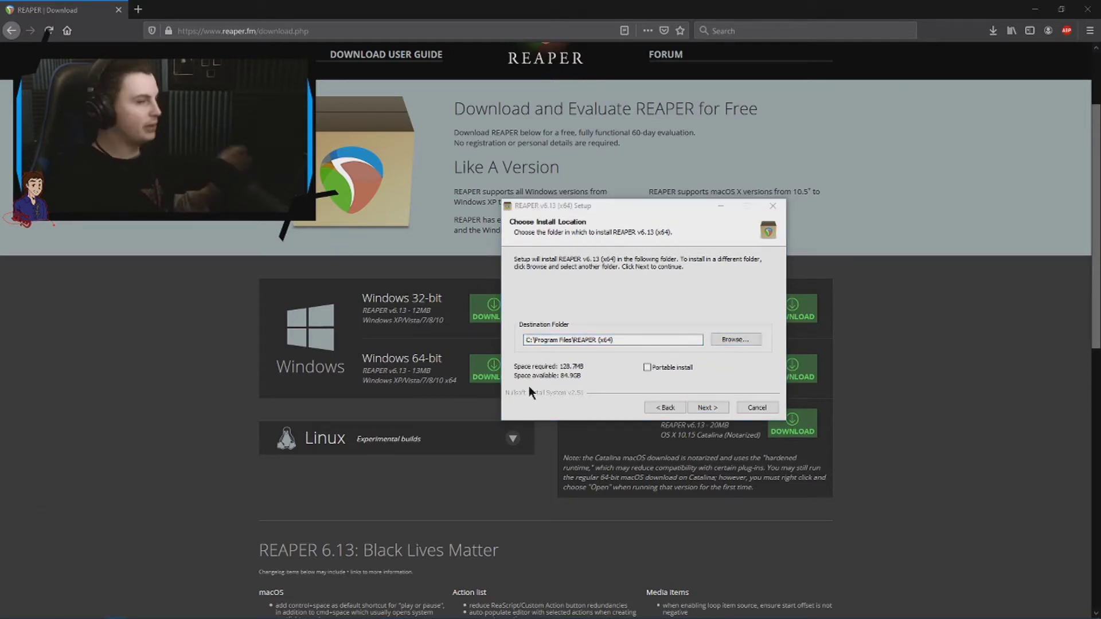
- Browse the install-folder picker to C:\Program Files\Common Files, then collapse Common Files
left_click(744, 339)
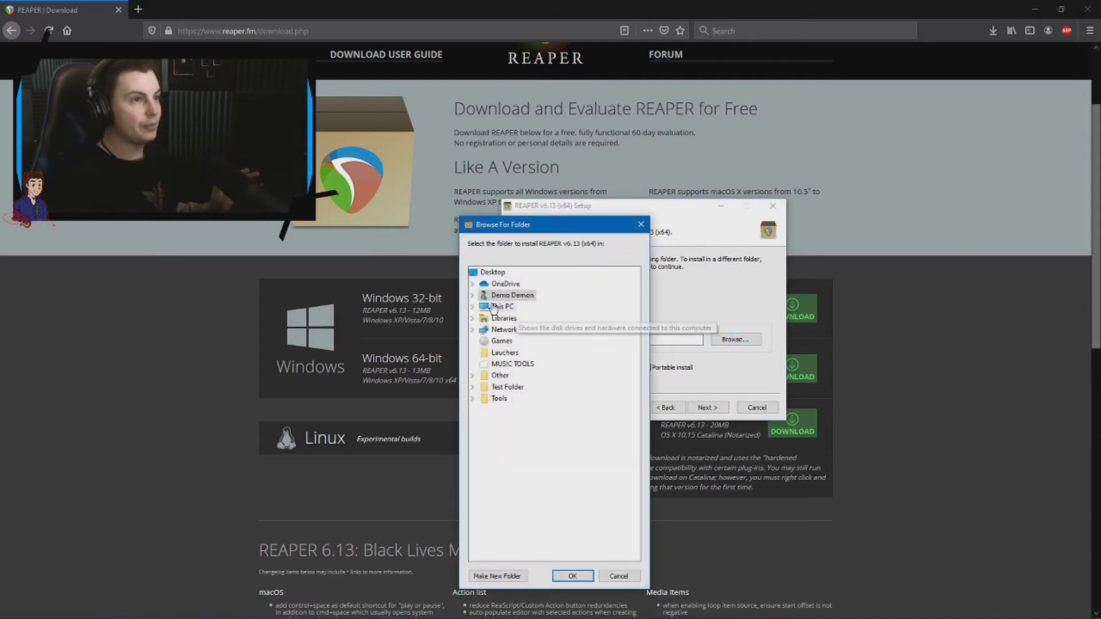
left_click(472, 306)
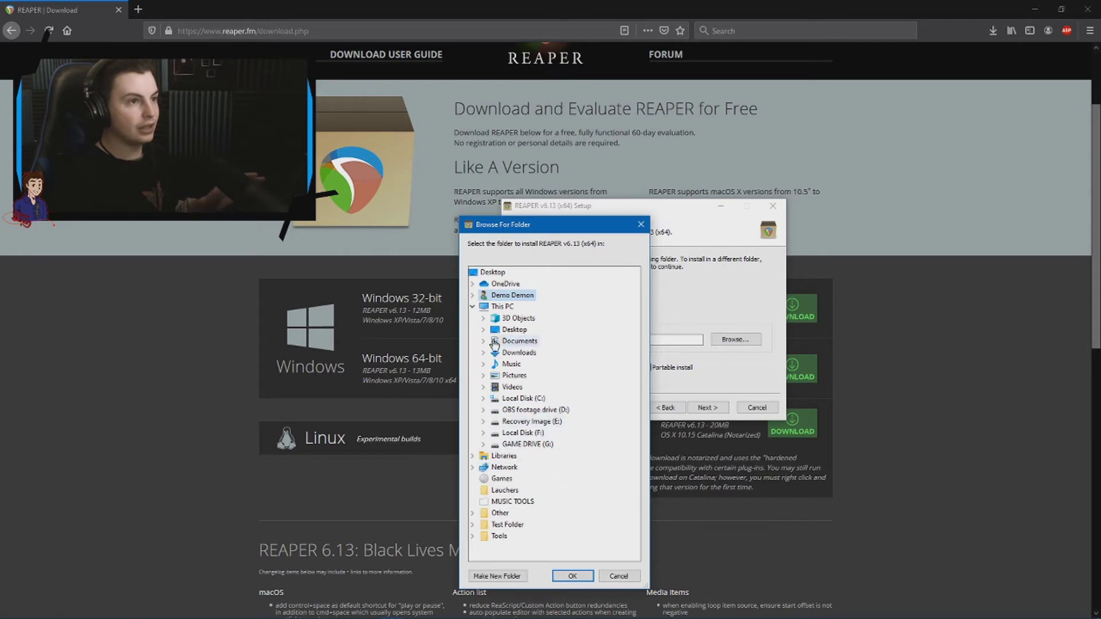
left_click(483, 397)
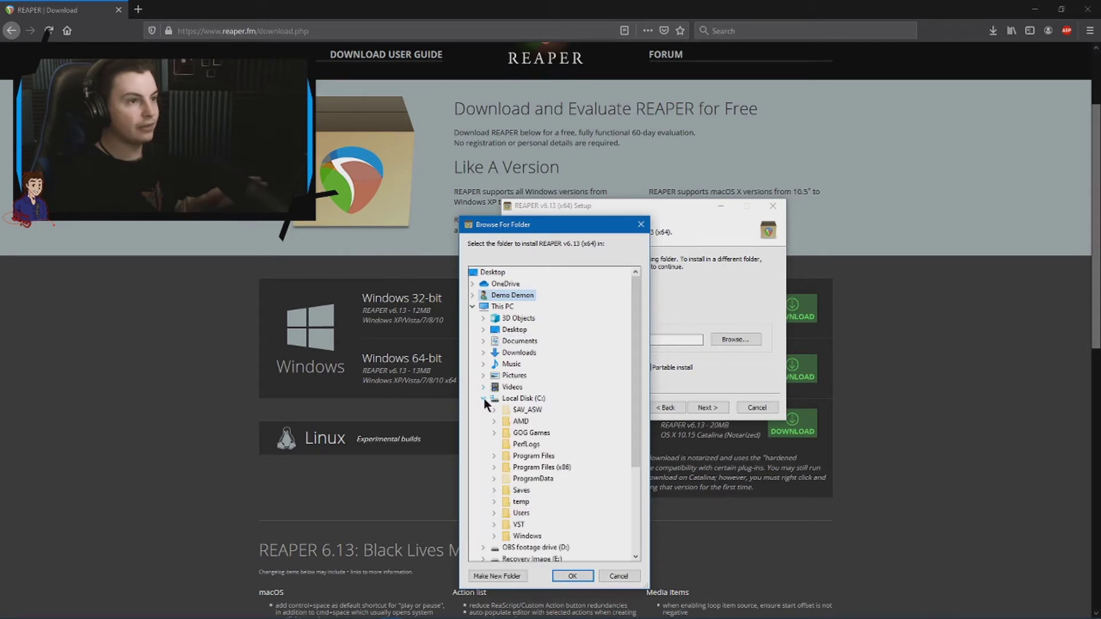
left_click(494, 455)
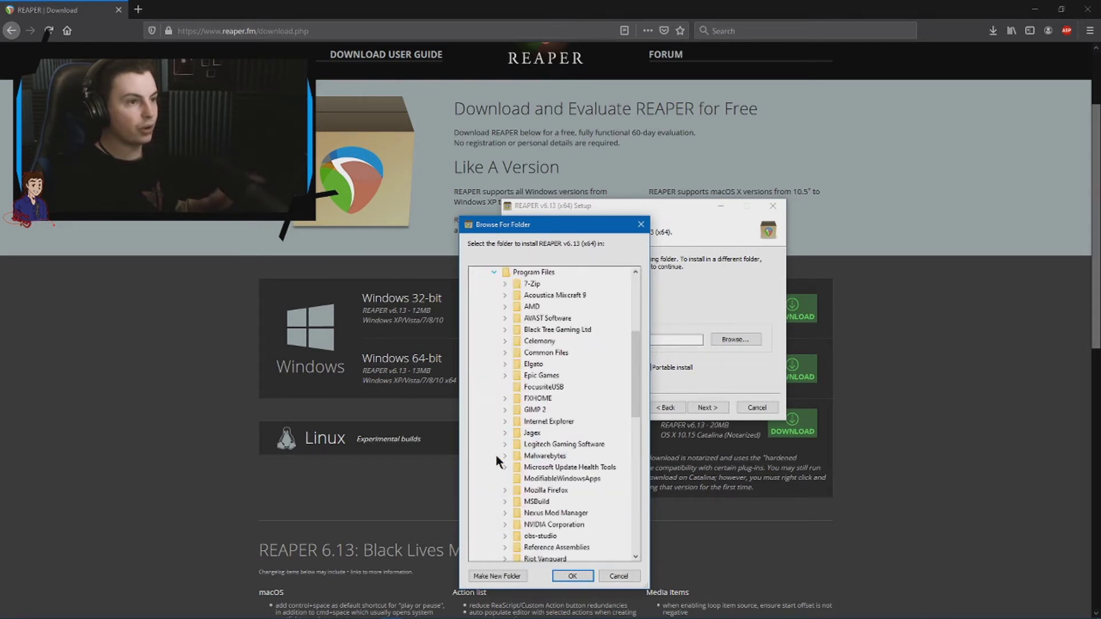
left_click(505, 353)
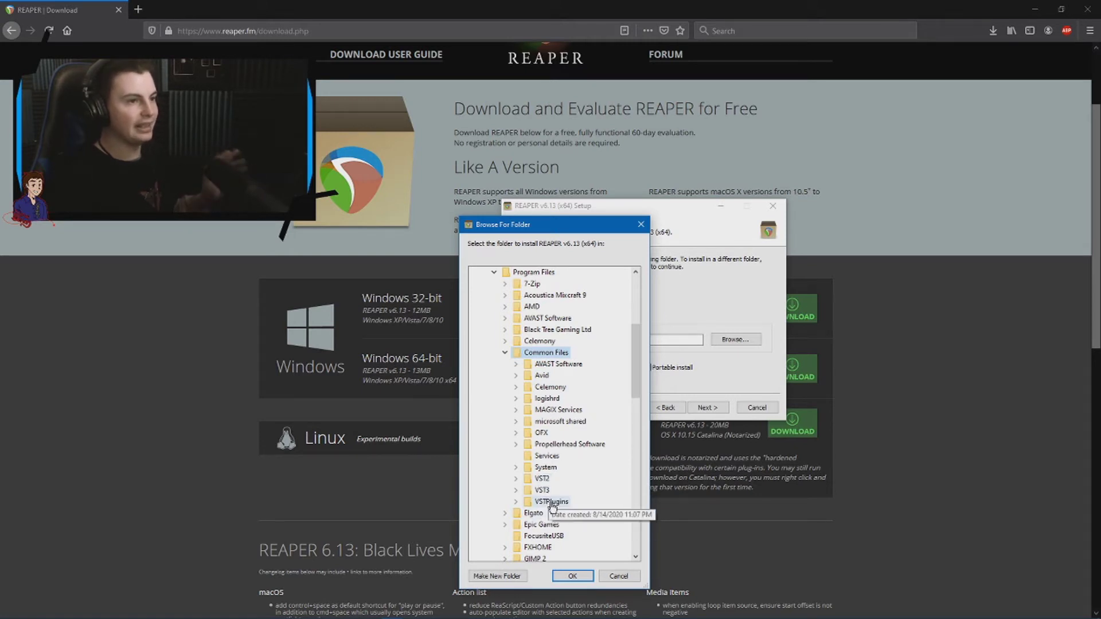
left_click(505, 352)
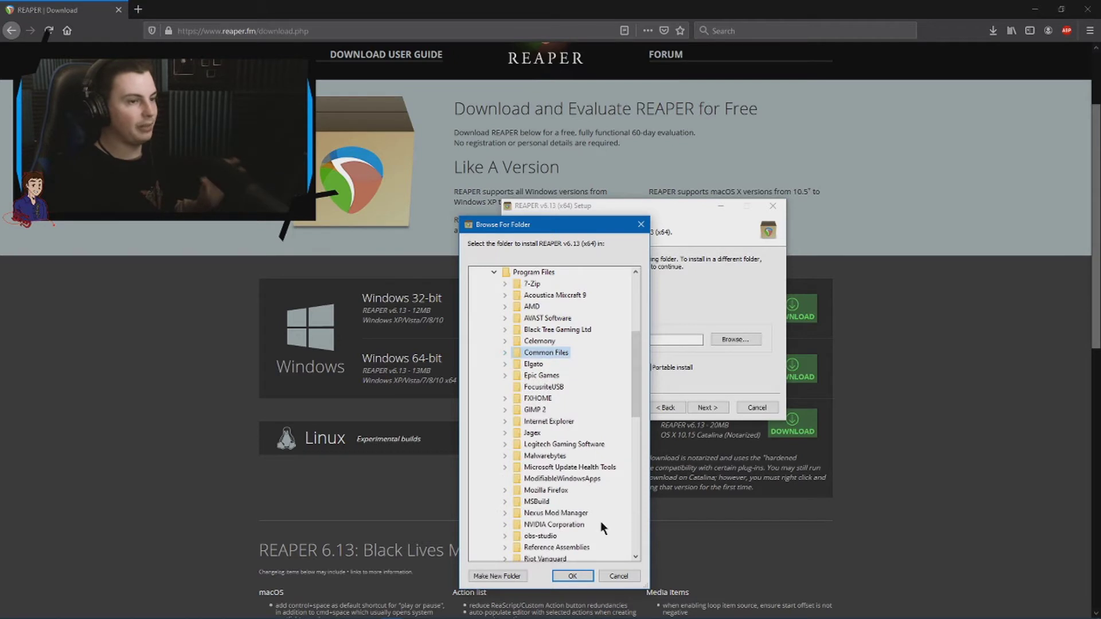
- Back out of the REAPER setup, refusing admin rights and portable install, and return to Common Files
left_click(604, 574)
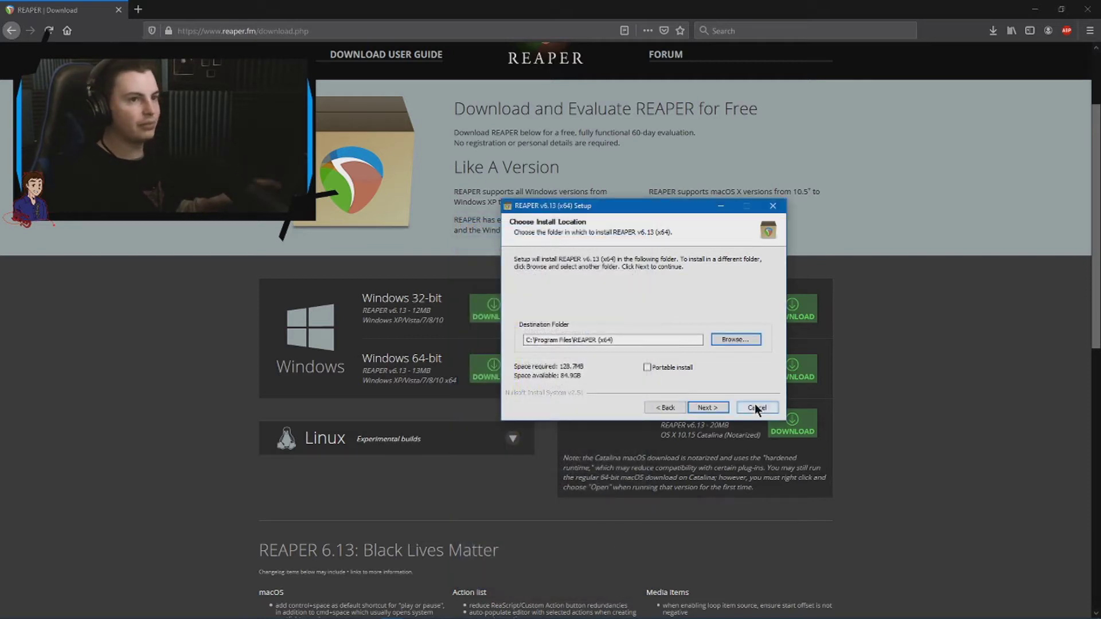
left_click(712, 406)
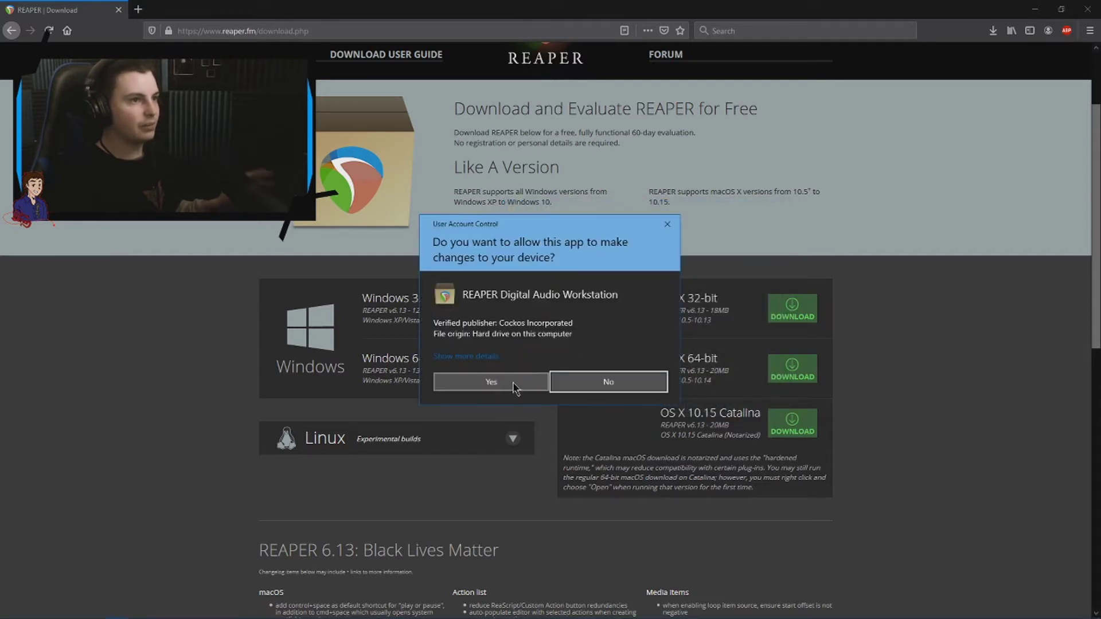
left_click(590, 381)
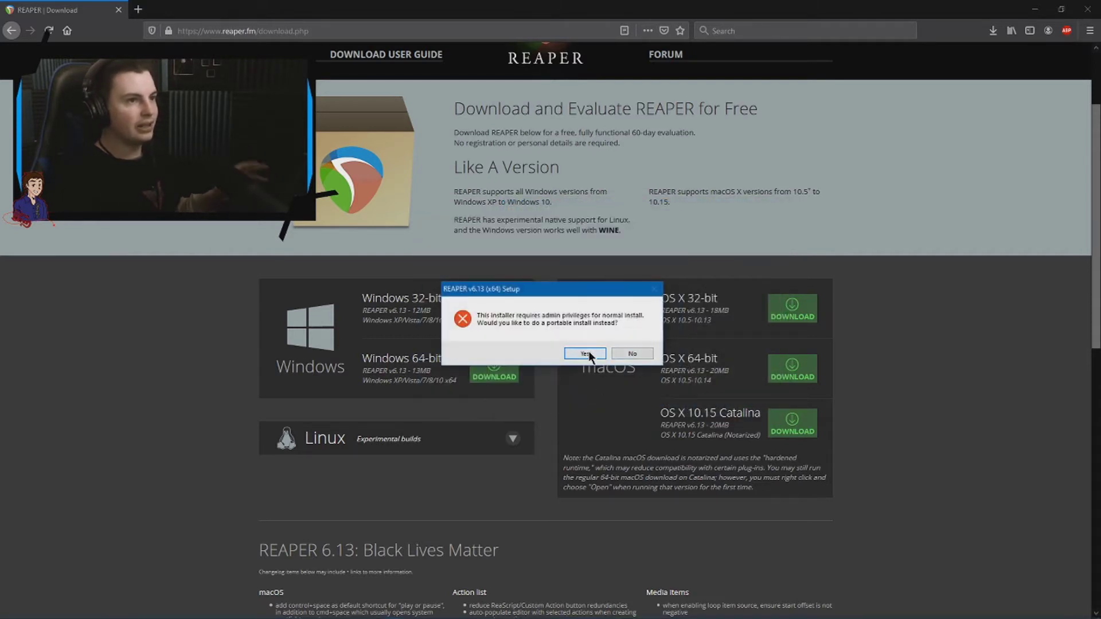
left_click(615, 352)
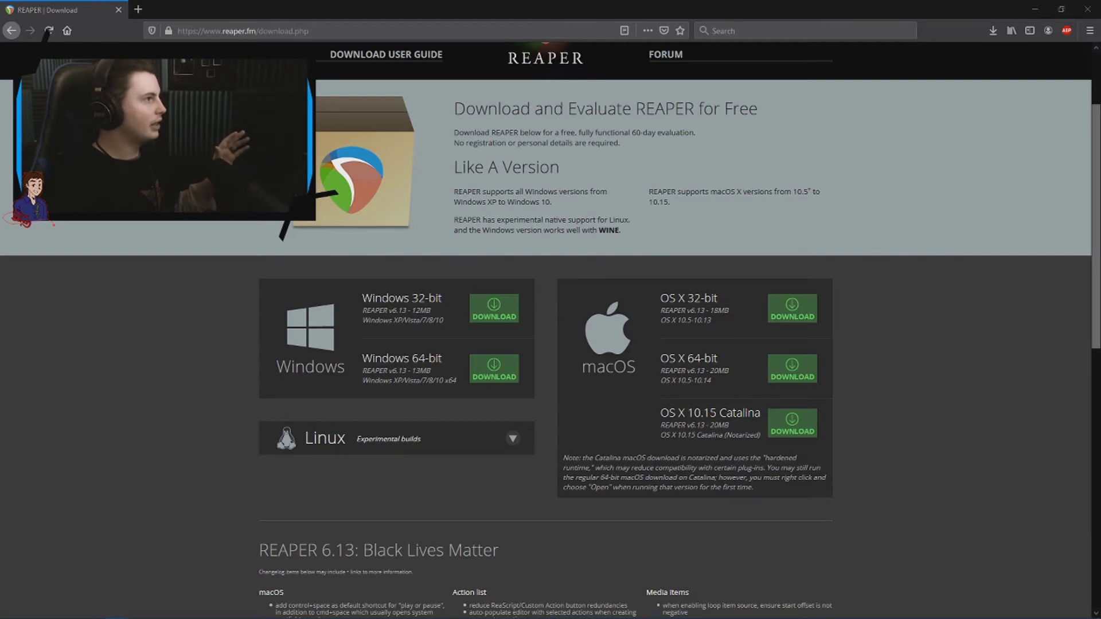
key("alt+Tab")
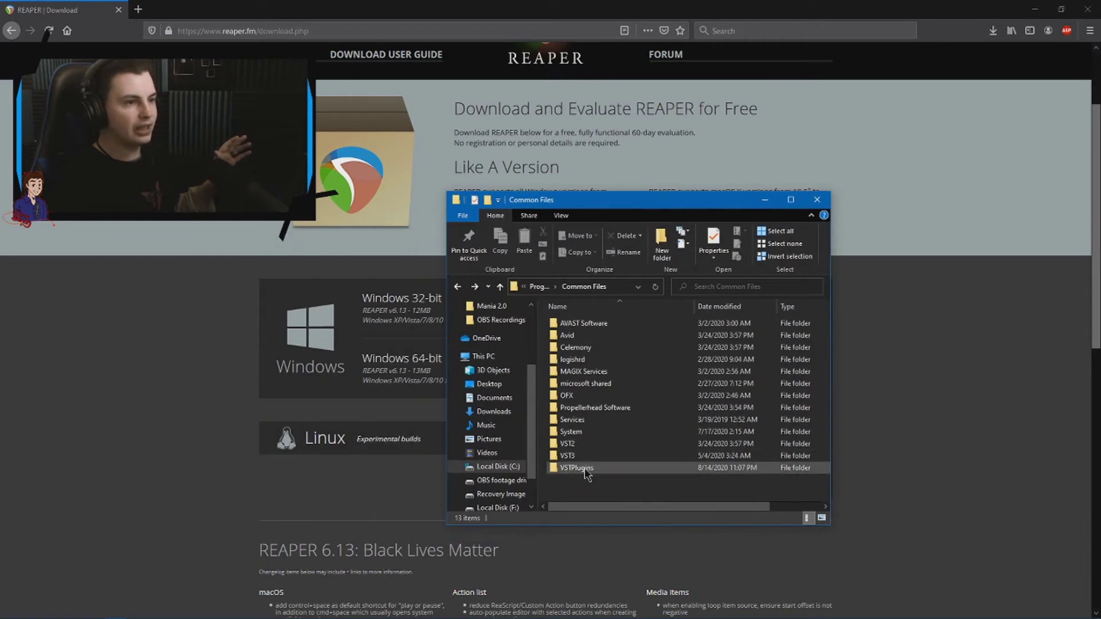
left_click(577, 468)
double_click(576, 468)
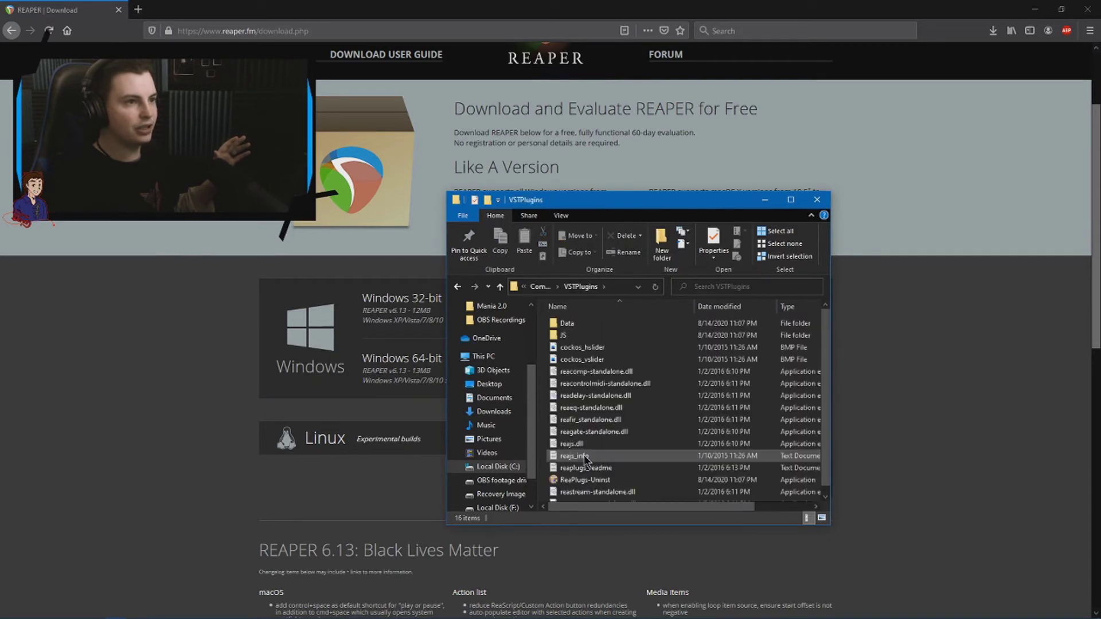
scroll(608, 424, "down", 1)
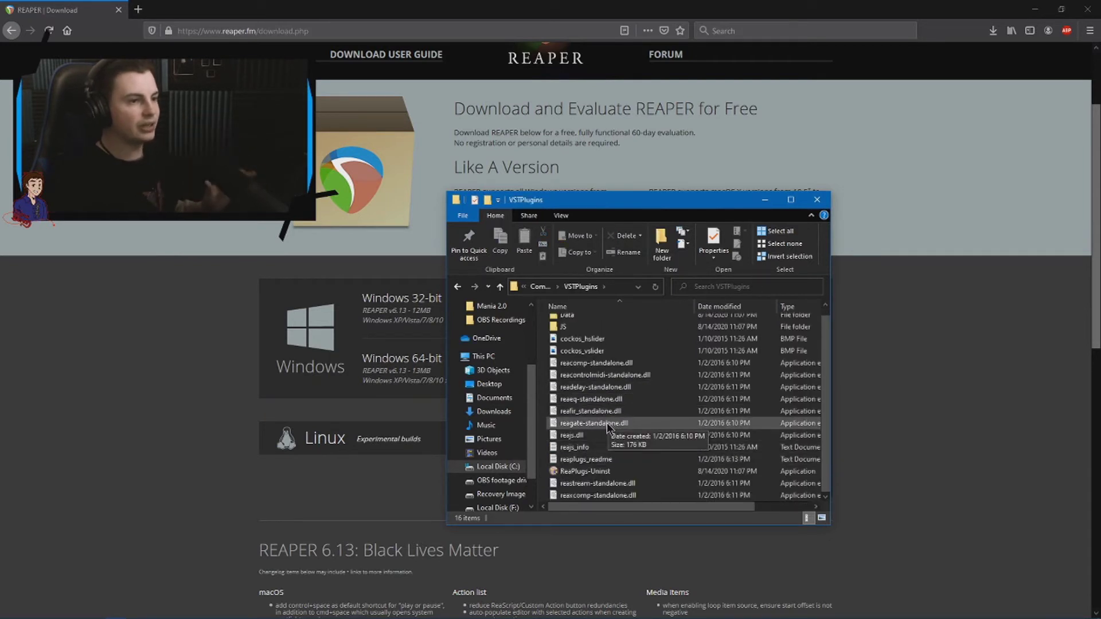
left_click(817, 199)
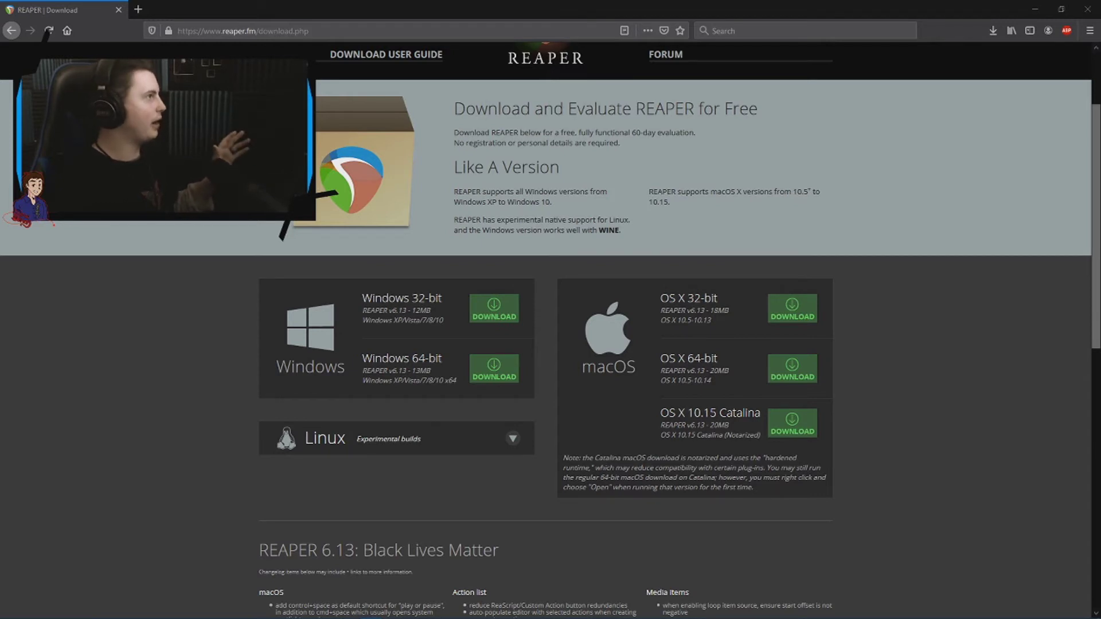
- Maximize Streamlabs OBS and open the Microphone's Filters window, moved to the lower left
key("alt+Tab")
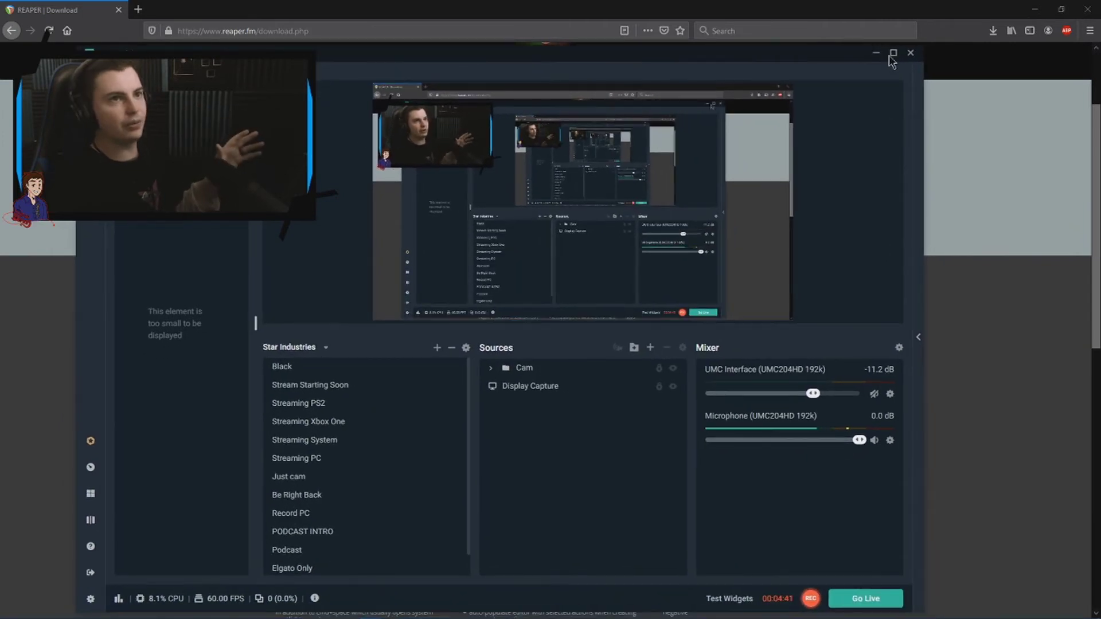
left_click(897, 58)
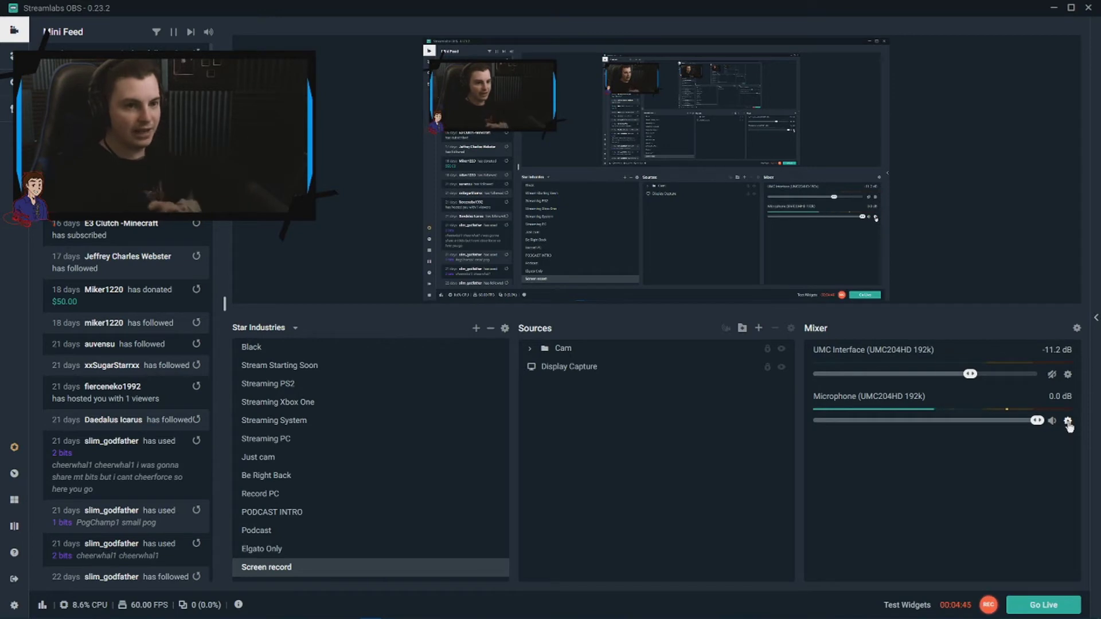
left_click(1067, 421)
left_click(1011, 252)
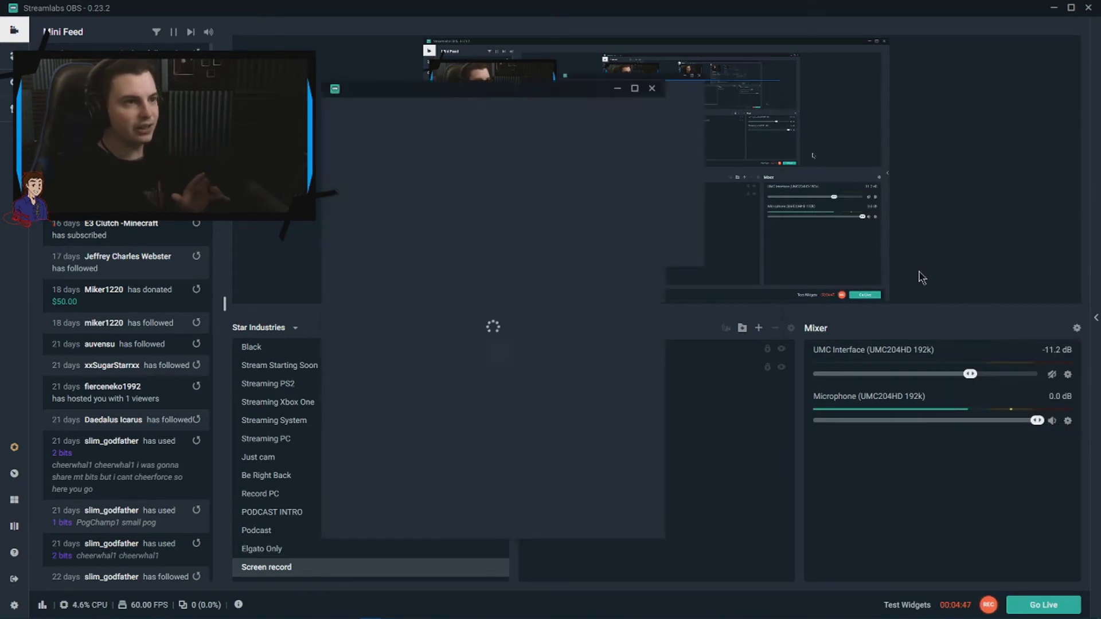
left_click_drag(541, 93, 262, 140)
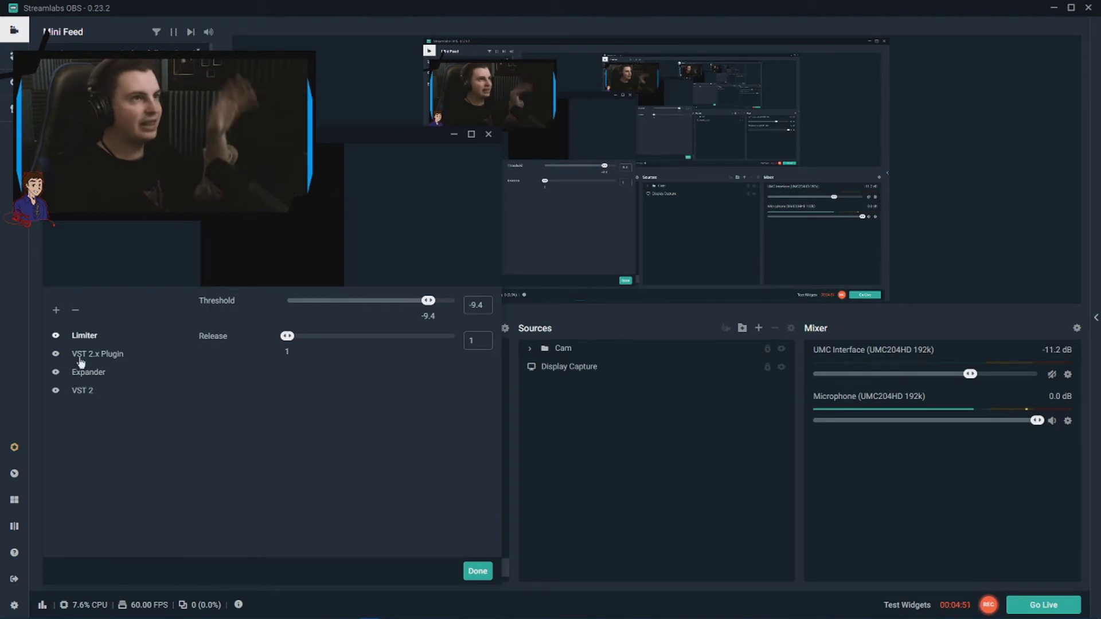
- Add a VST 2.x Plugin filter named 'TEST VST2' to the Microphone
left_click(56, 310)
left_click(467, 248)
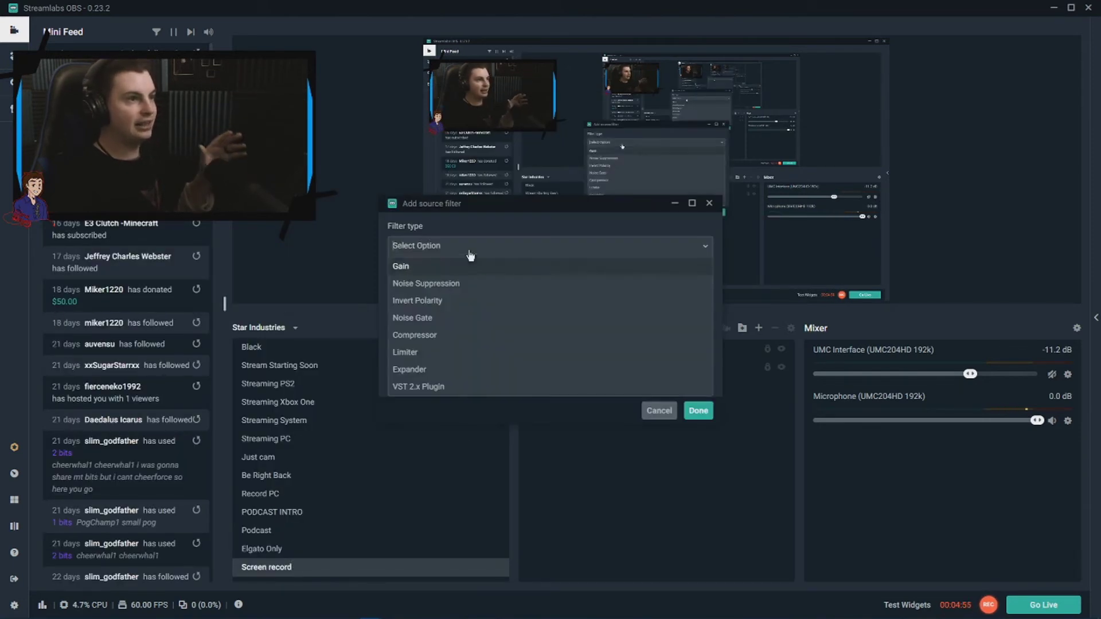
left_click(424, 386)
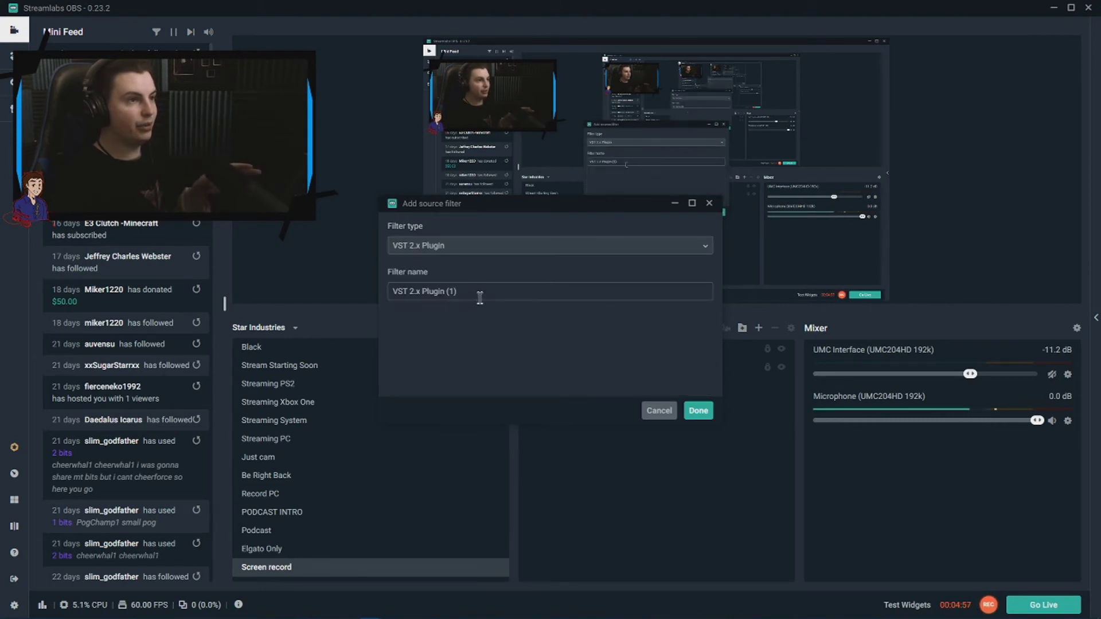
triple_click(480, 293)
type("TEST")
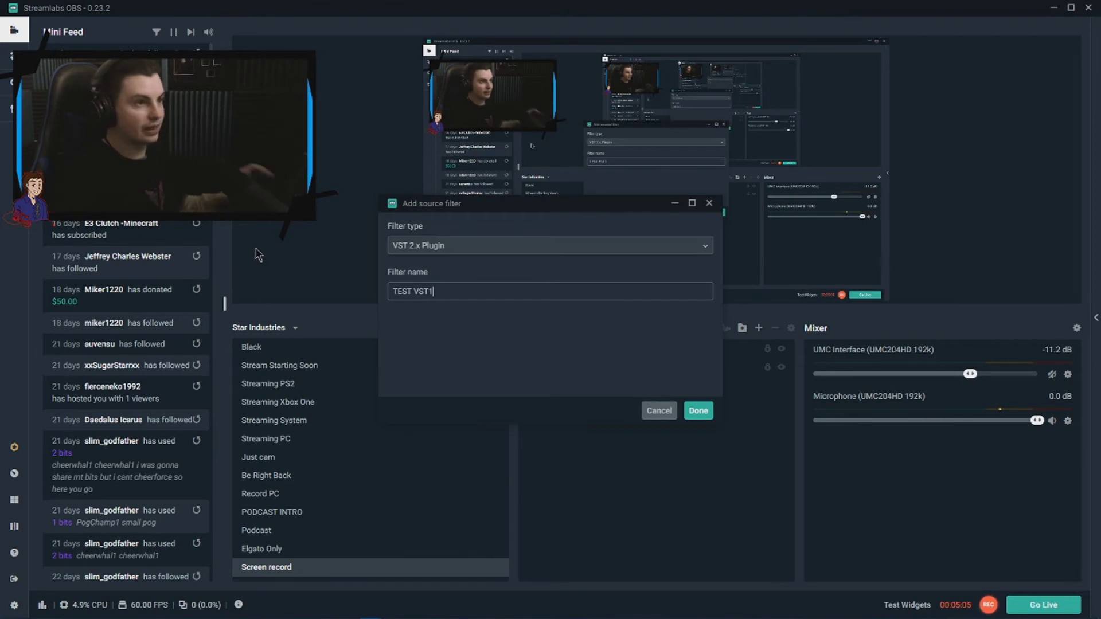
type(" VST2")
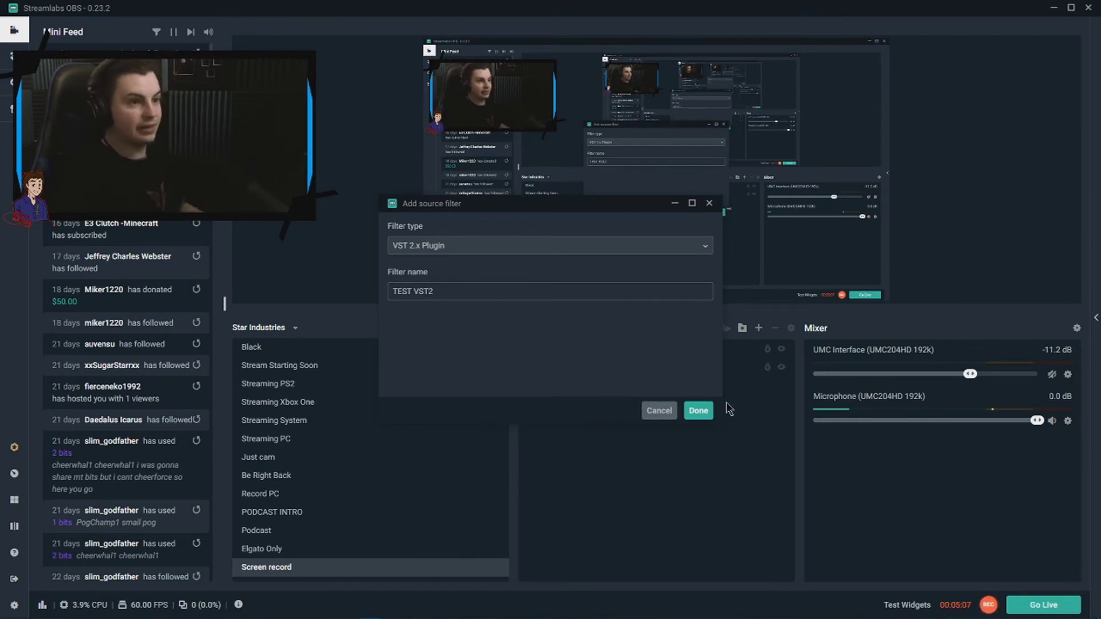
left_click(699, 410)
- Show the list of available VST plug-ins for the TEST VST2 filter
left_click(631, 261)
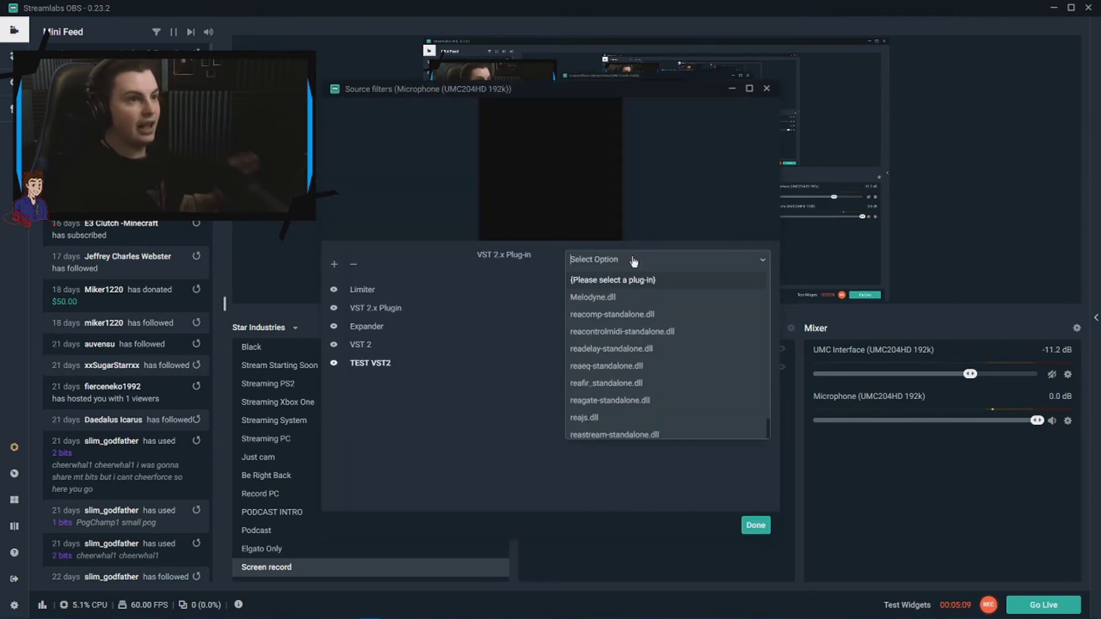
left_click(534, 357)
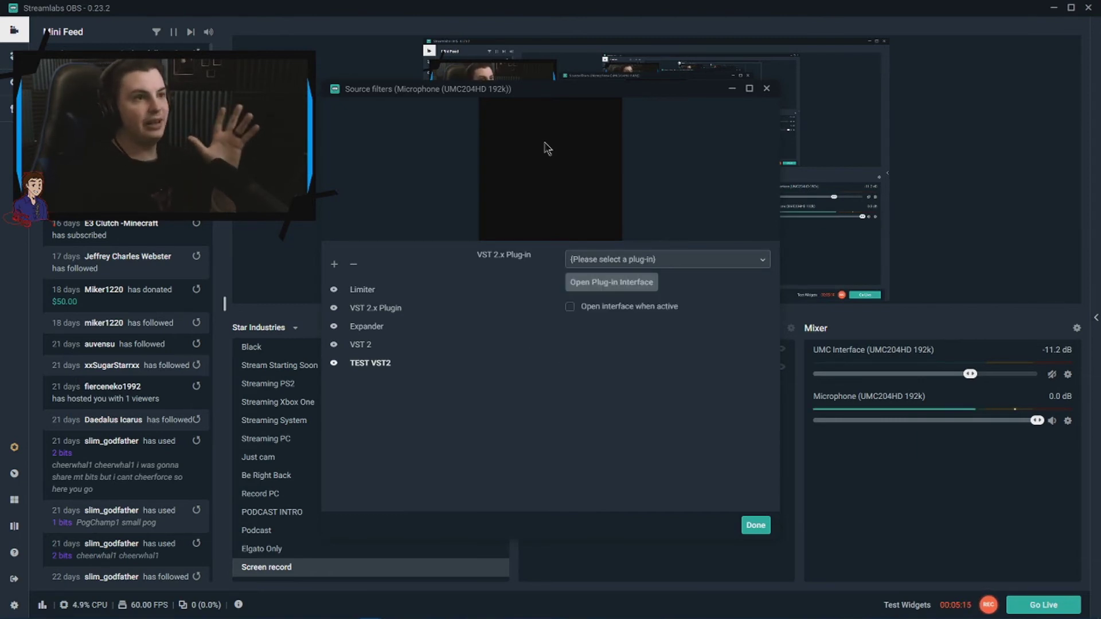
left_click_drag(545, 91, 291, 137)
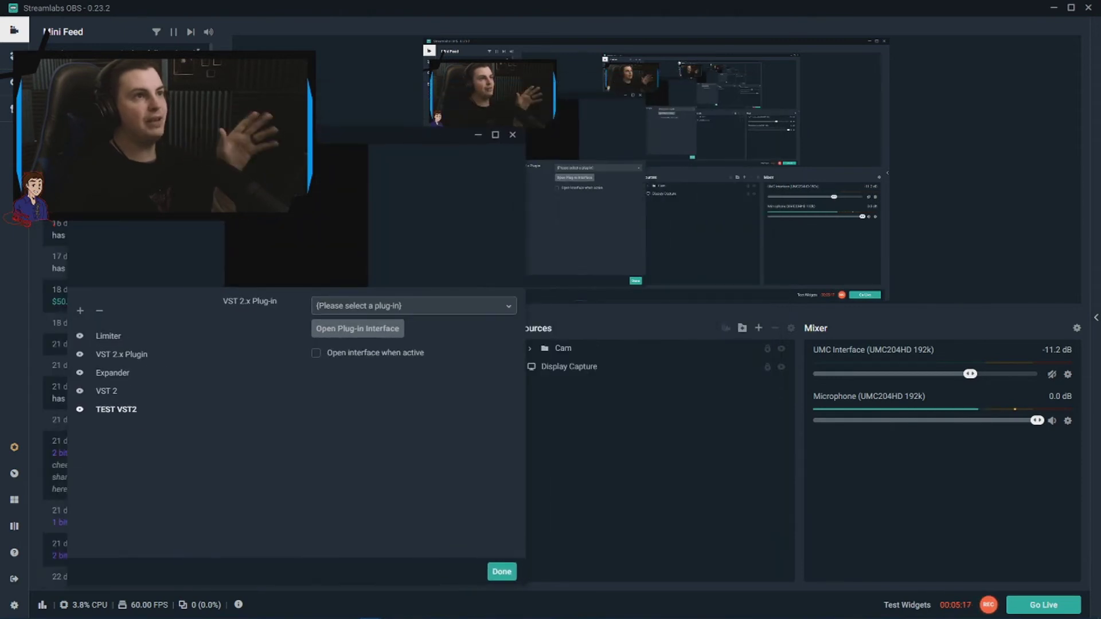
left_click(400, 306)
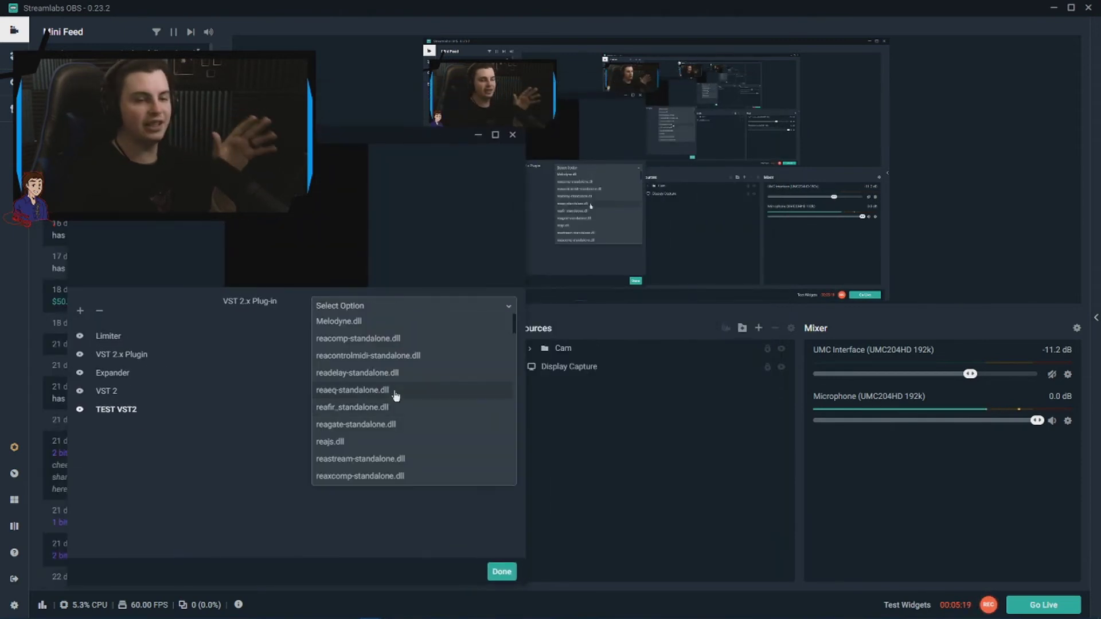